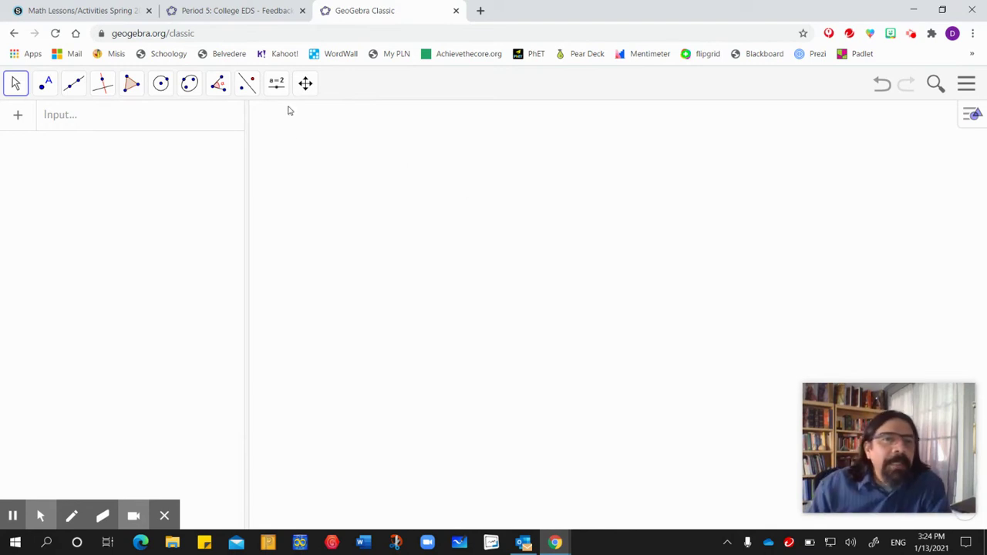
- Create a number slider a near the top of the graphics view with minimum 3, maximum 6 and increment 1
left_click(276, 85)
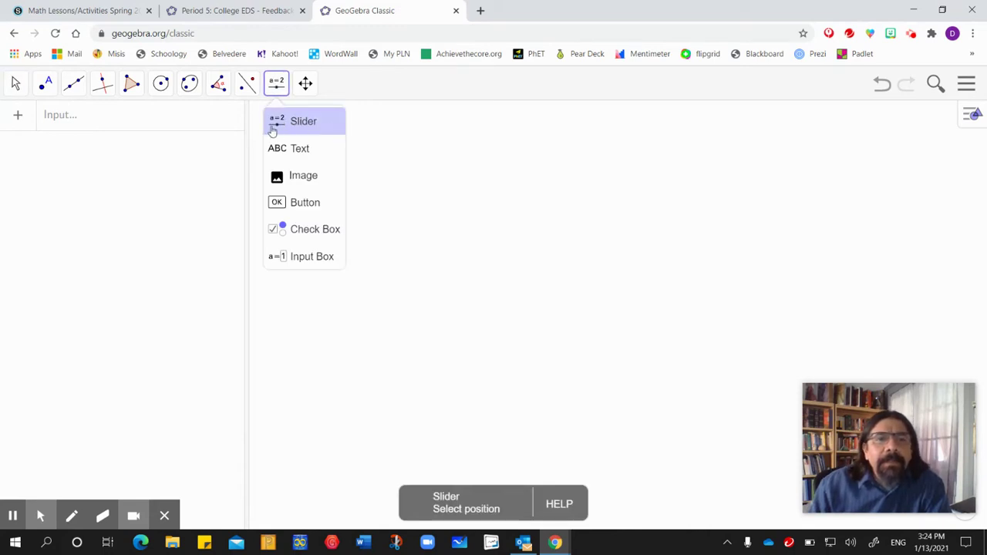
left_click(302, 122)
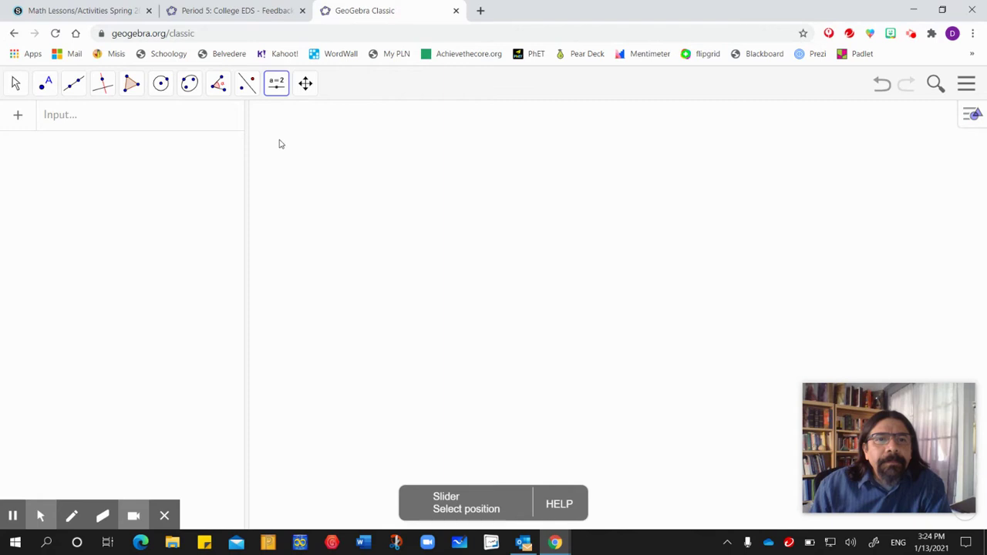
left_click(280, 141)
double_click(359, 324)
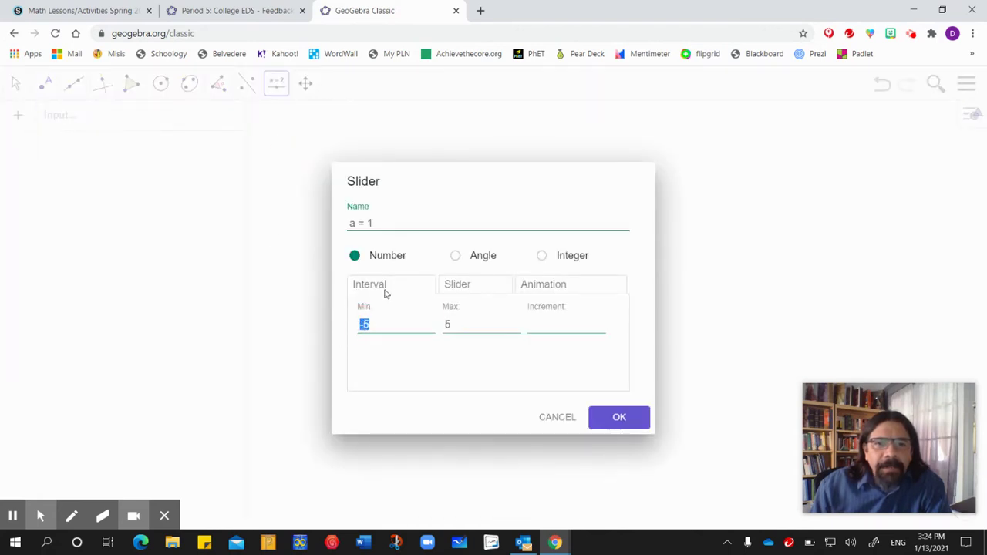
type("3")
double_click(447, 325)
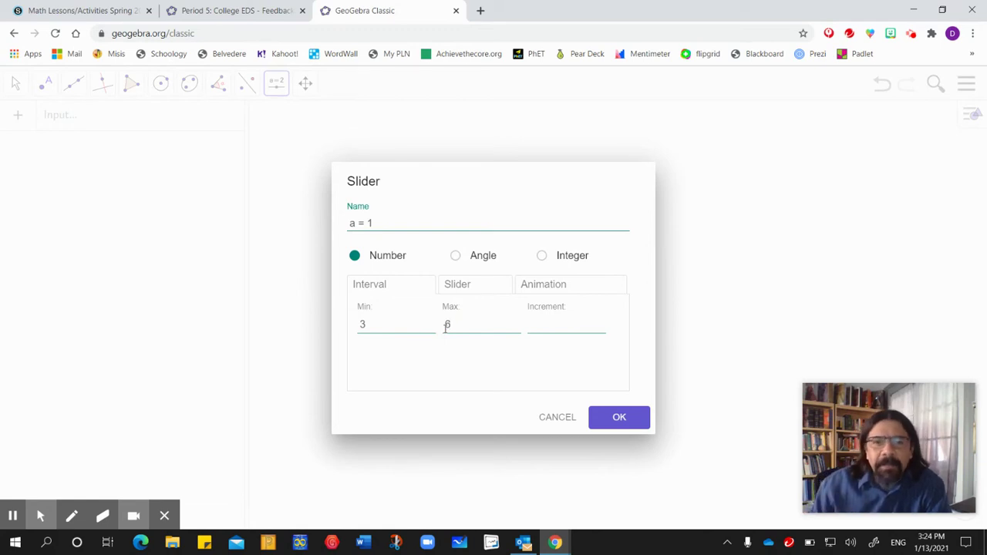
left_click(540, 325)
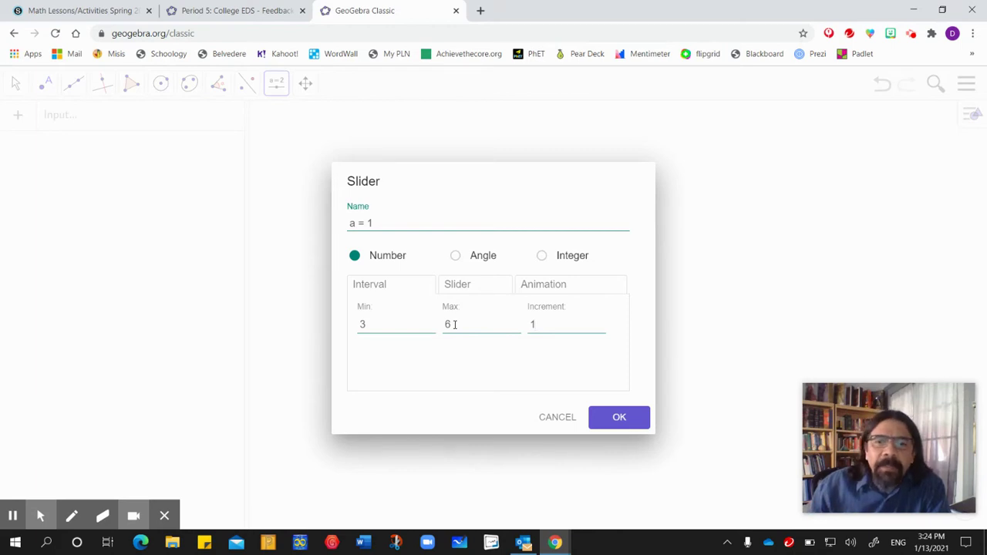
left_click(621, 420)
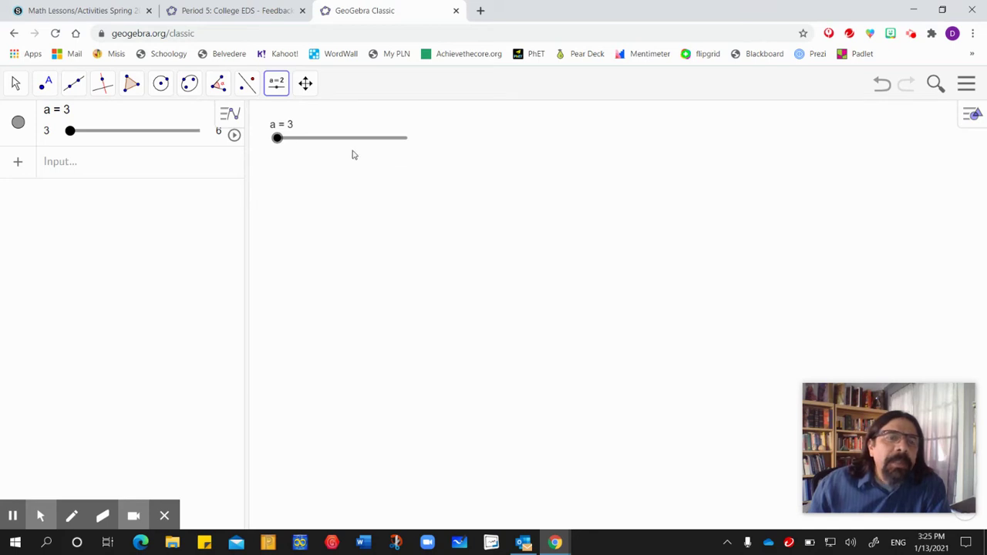
- Construct a regular polygon with a vertices on a base from about (-9.6, 0.86) to (-7.36, 0.86)
left_click(131, 87)
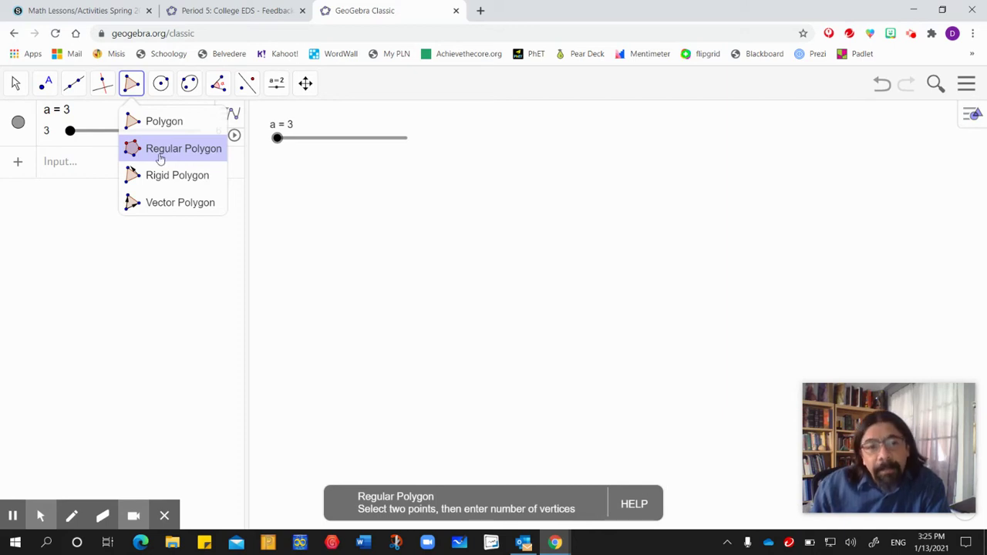
left_click(159, 150)
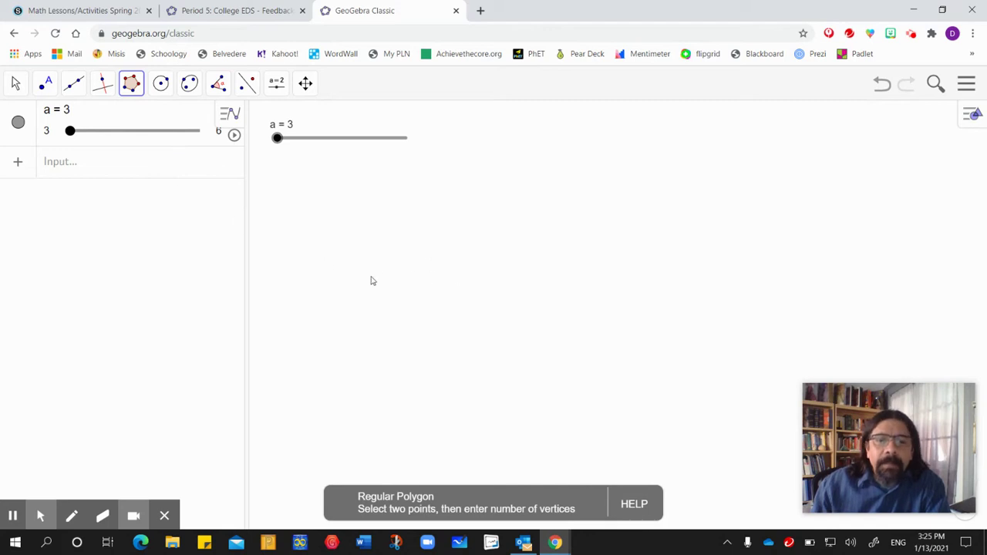
left_click(310, 288)
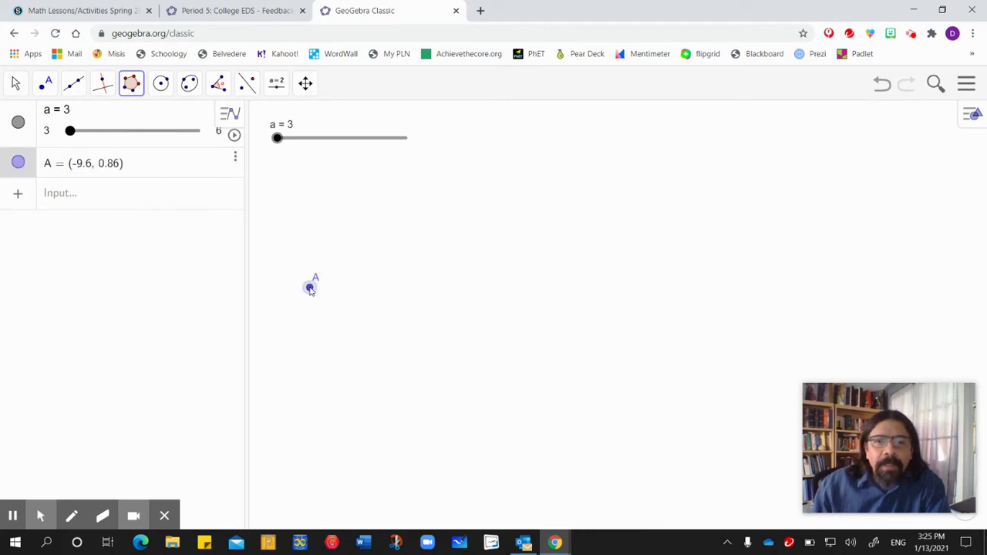
left_click(383, 290)
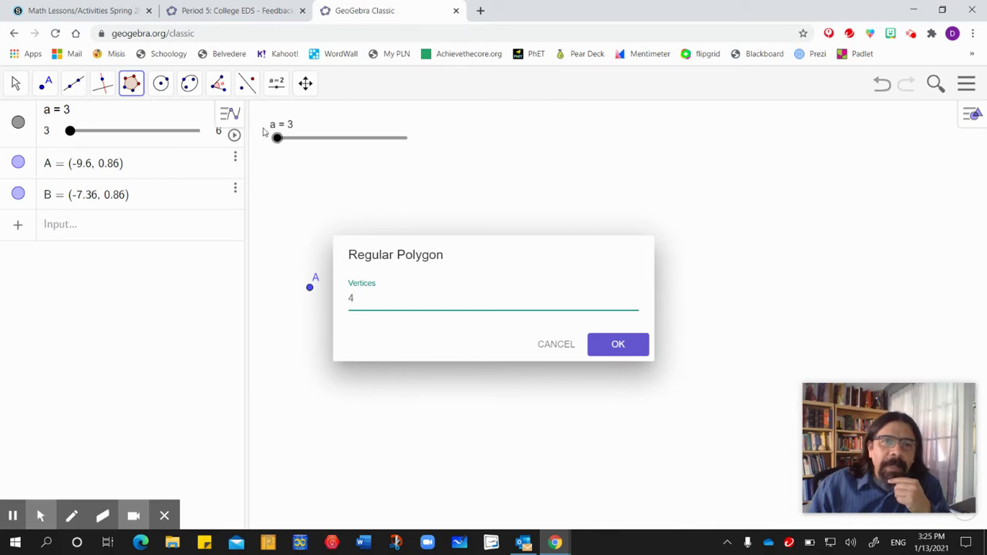
left_click_drag(360, 300, 347, 300)
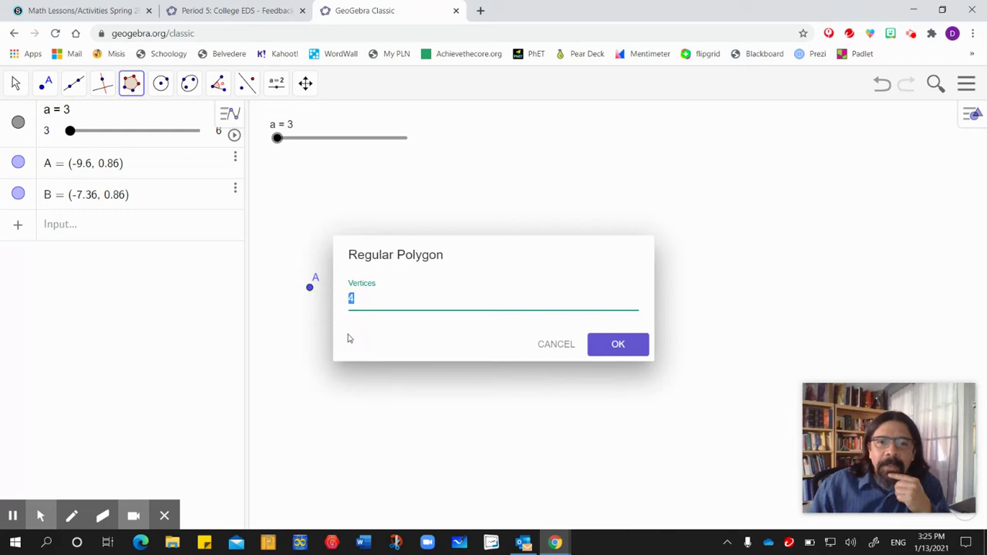
type("a")
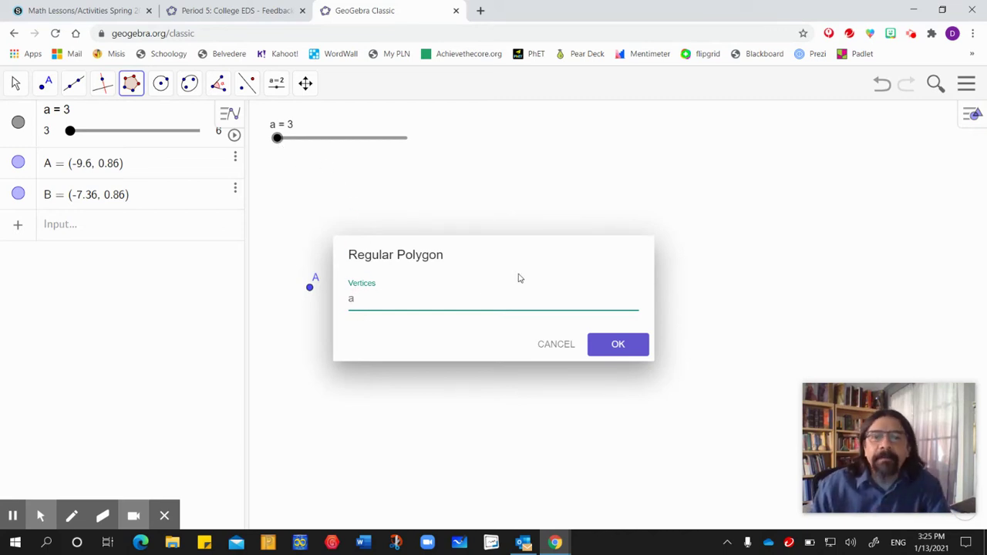
left_click(619, 347)
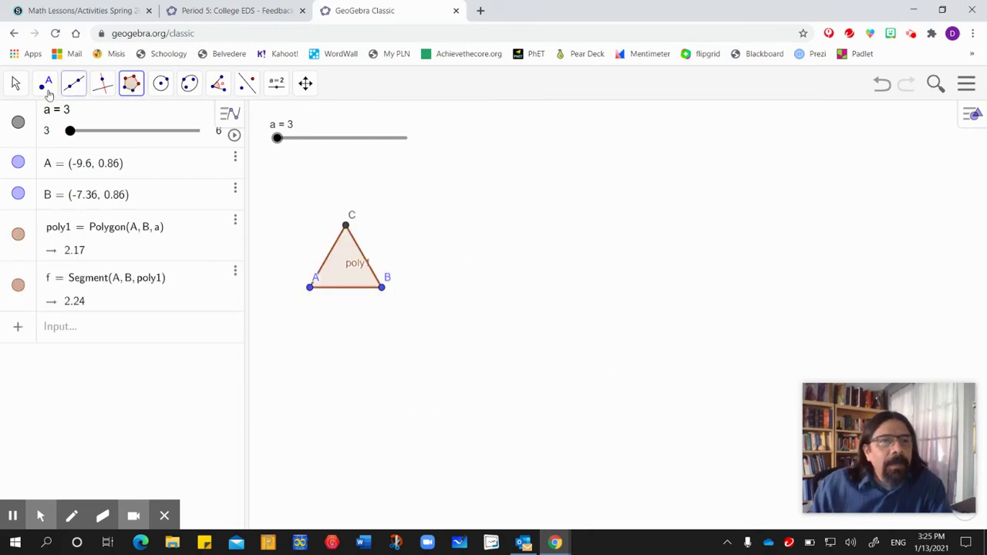
- Move the triangle down so A sits at about (-9.9, -1.1), and test slider a by raising it to 6 and returning it to 3
left_click(15, 84)
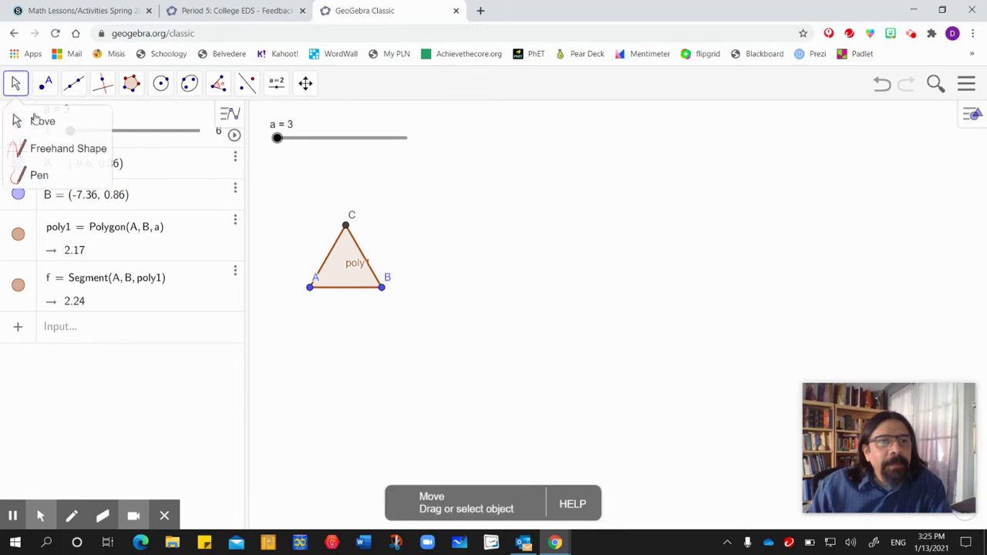
left_click(39, 122)
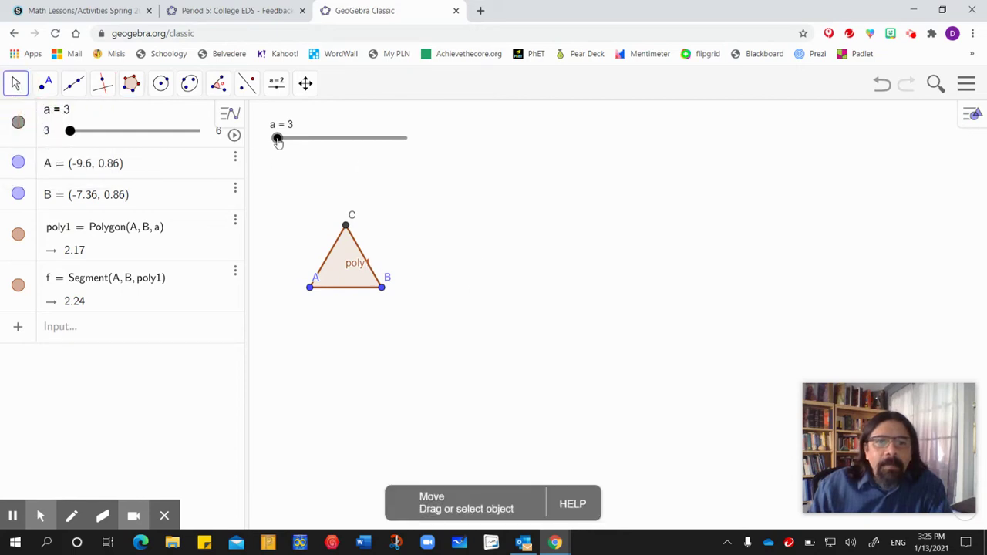
mouse_move(277, 142)
left_mouse_down()
mouse_move(406, 141)
mouse_move(278, 139)
left_mouse_up()
left_click_drag(346, 249, 337, 313)
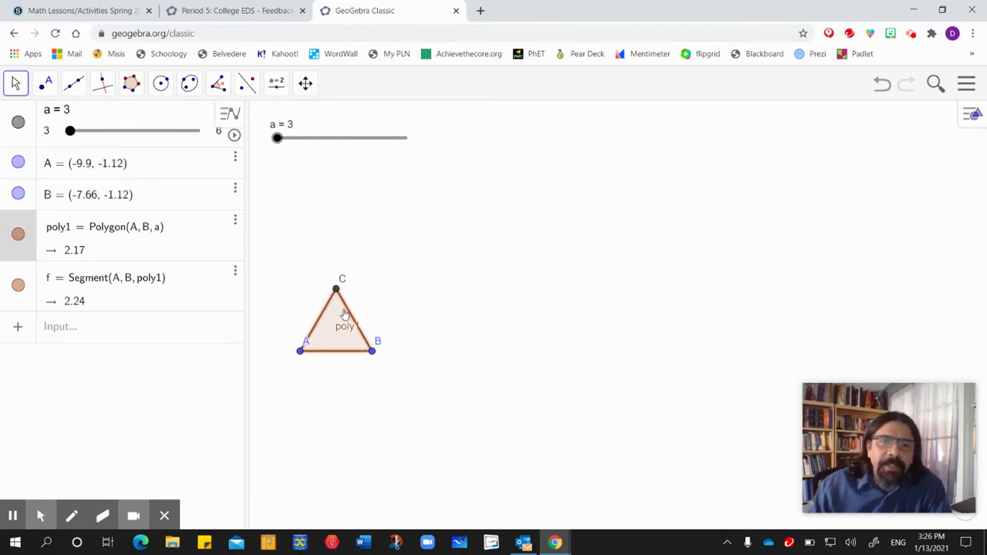
left_click_drag(277, 140, 403, 149)
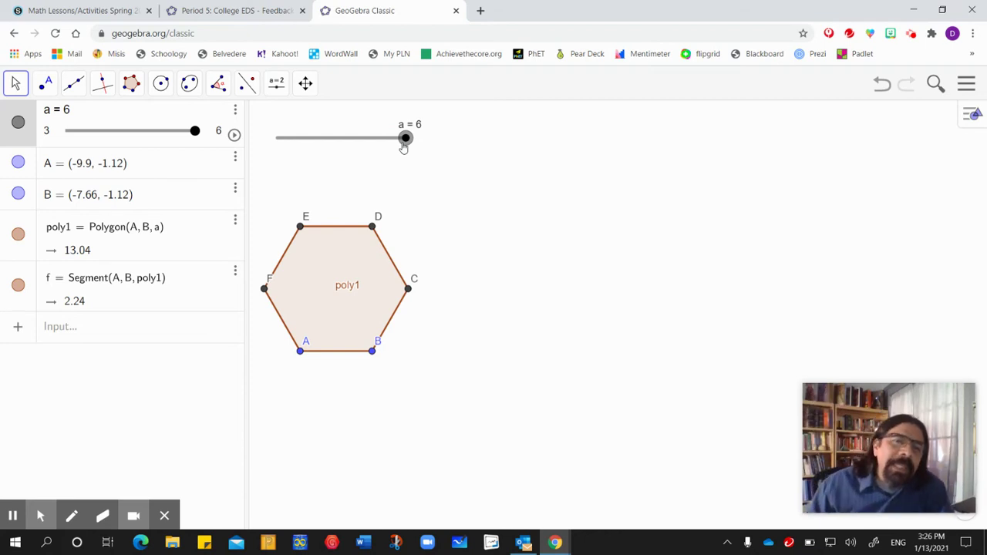
left_click_drag(405, 137, 293, 141)
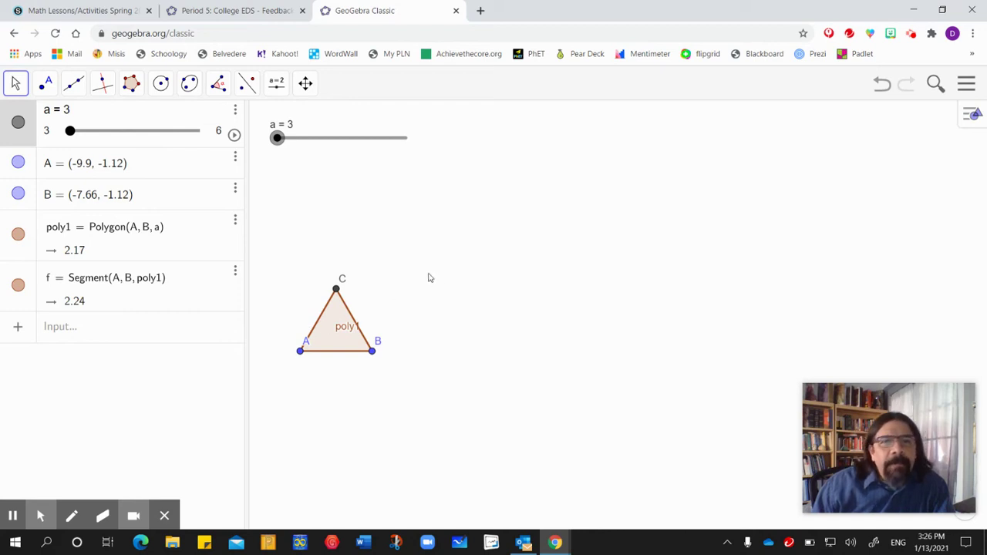
- Draw a nearly vertical line beside the triangle through about (-5.7, 6.1) and (-5.5, -4.3)
left_click(73, 84)
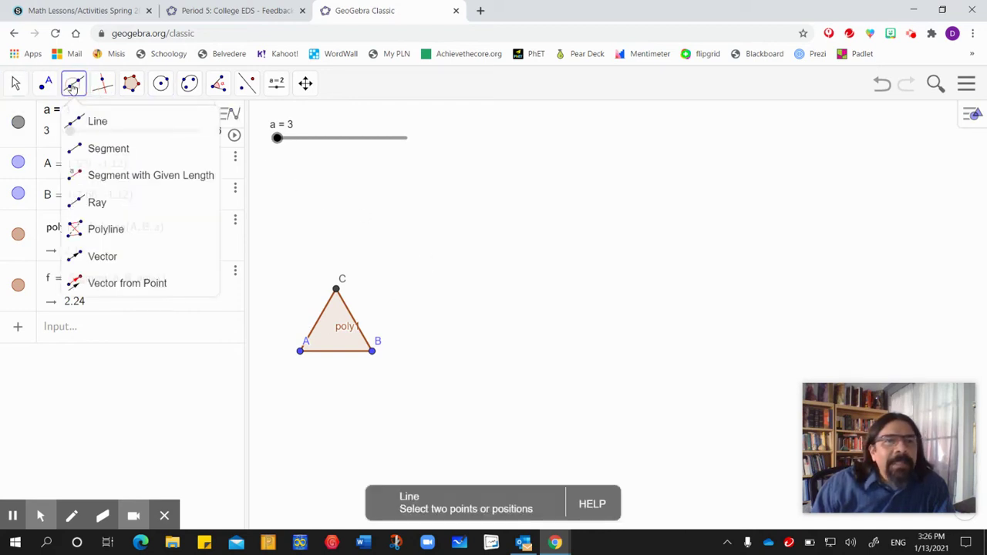
left_click(99, 122)
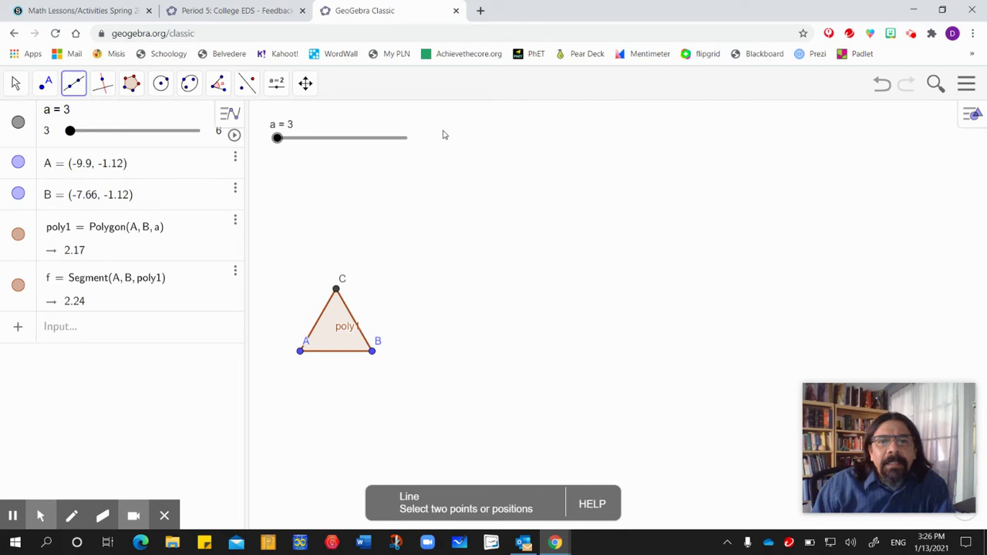
left_click_drag(435, 121, 440, 452)
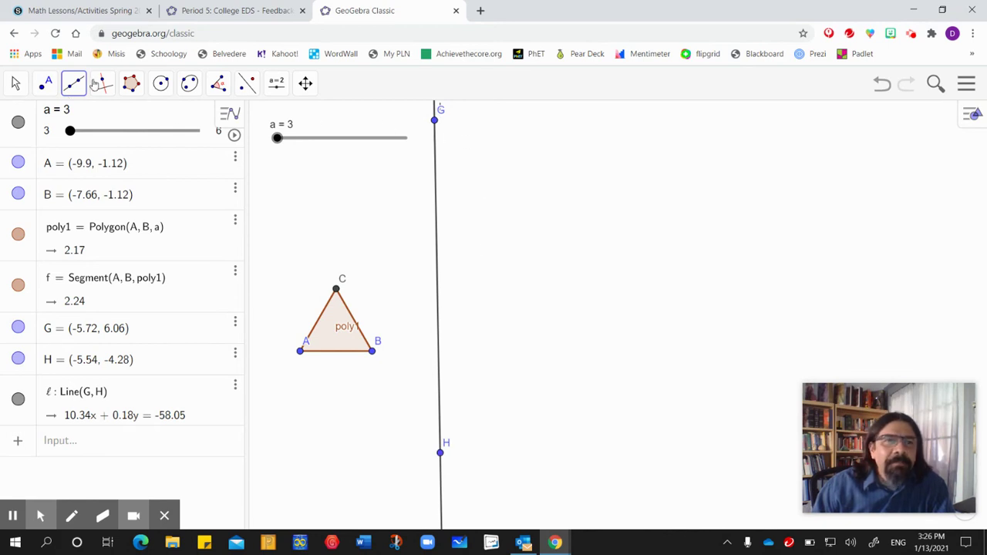
- Hide the line's defining points G and H and shift the line slightly closer to the triangle
left_click(15, 83)
mouse_move(38, 102)
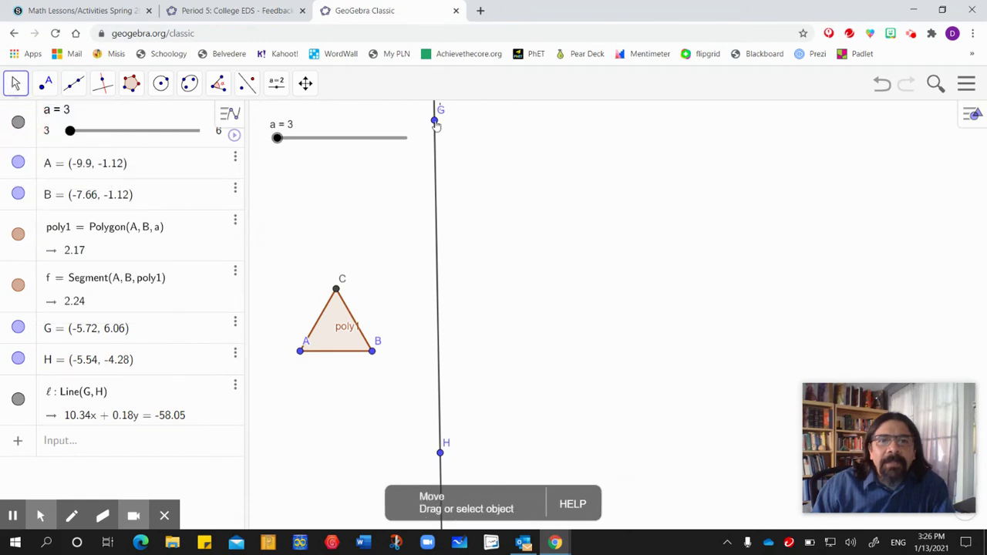
left_click(19, 328)
left_click(19, 357)
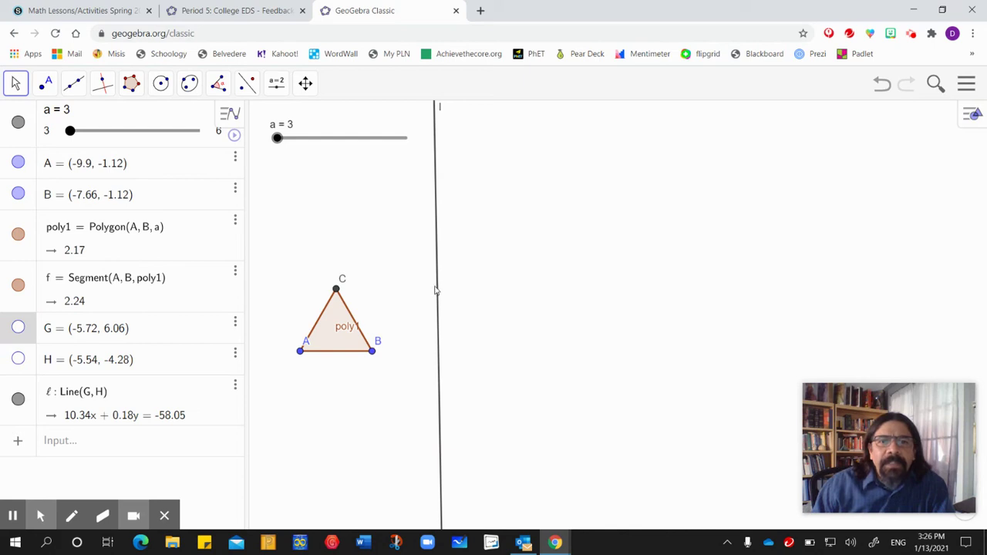
left_click_drag(437, 292, 427, 293)
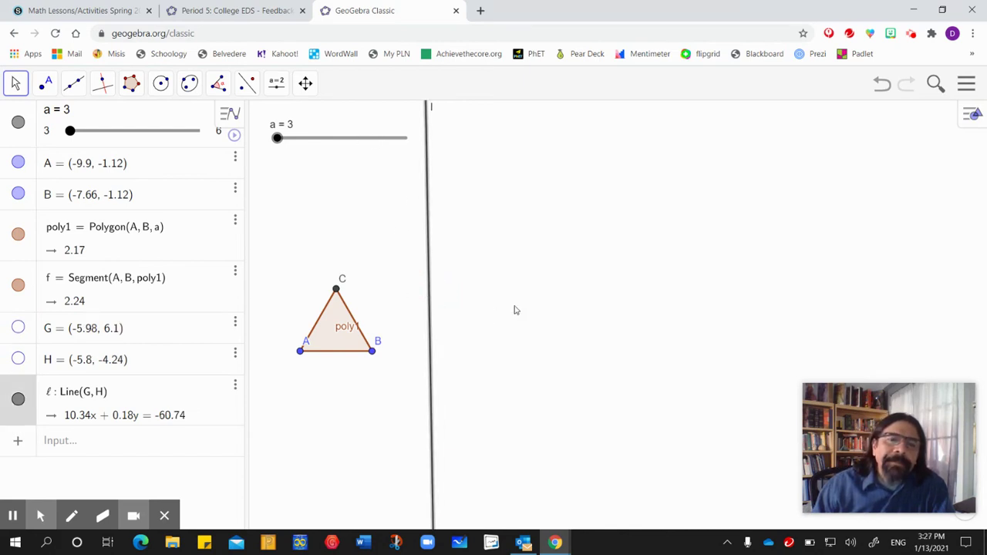
left_click(543, 243)
- Draw a circle in the open area beyond the line, centered at about (0.7, 1.46) and passing through (4.24, 1.36)
left_click(160, 83)
left_click(188, 123)
left_click(162, 83)
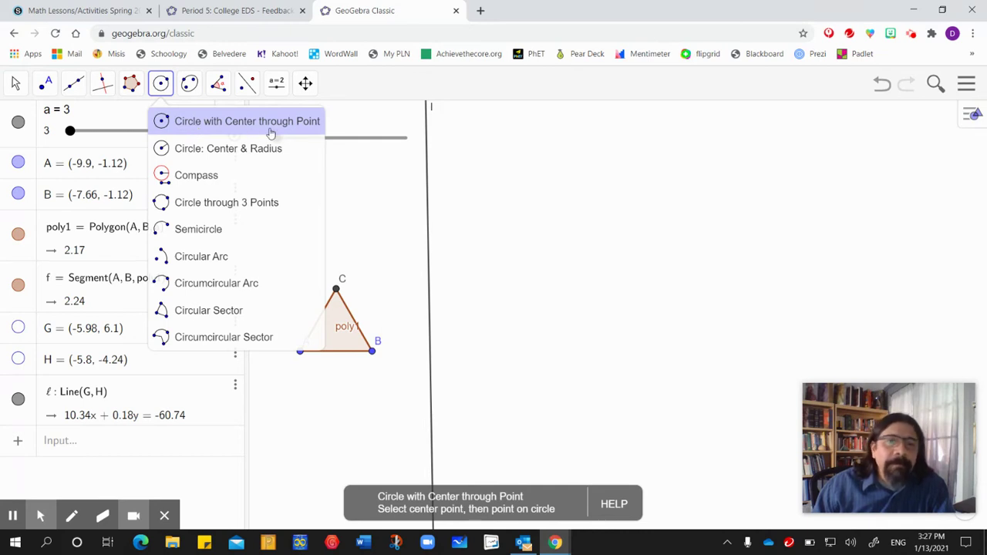
left_click(640, 267)
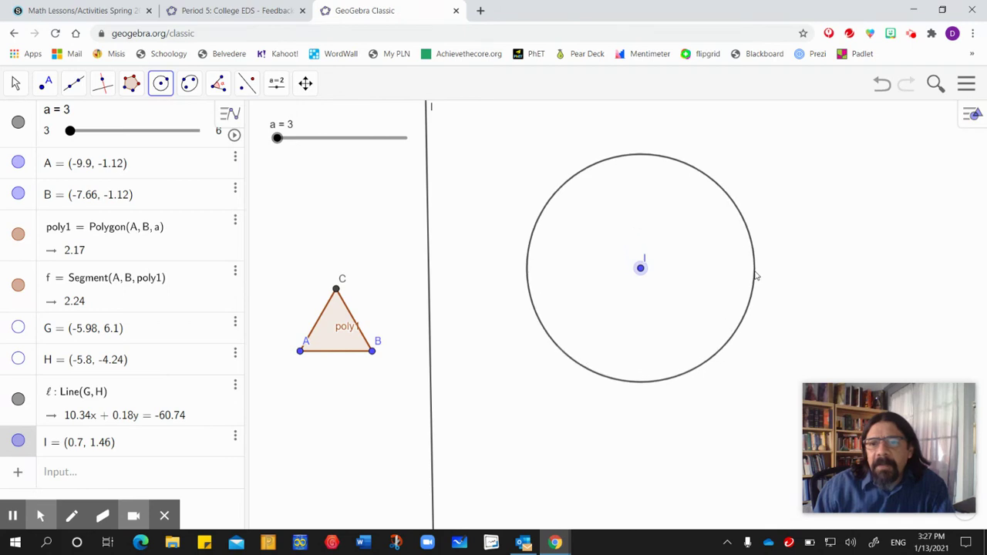
left_click(755, 273)
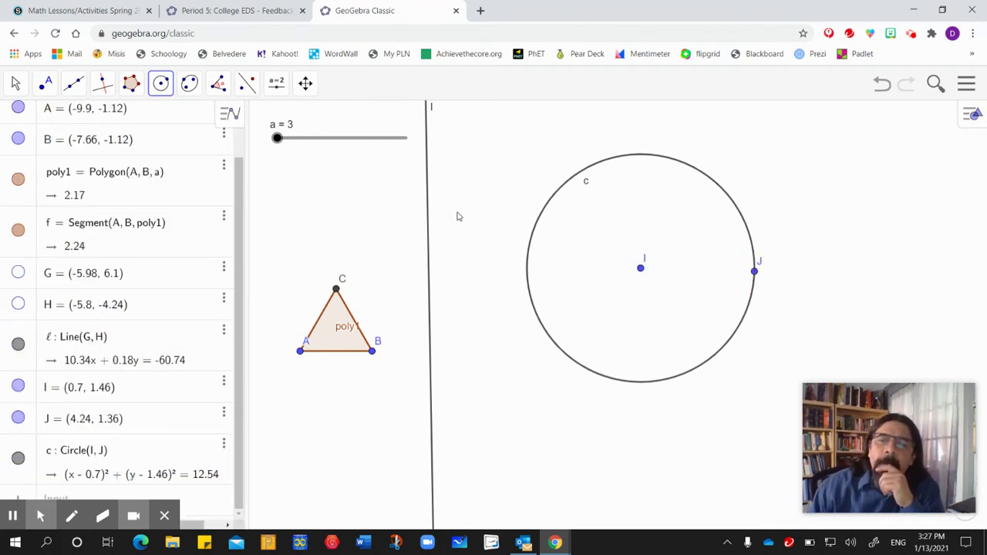
- Construct a counterclockwise angle of size 360°/a with leg point J and the circle's center I as vertex
left_click(218, 83)
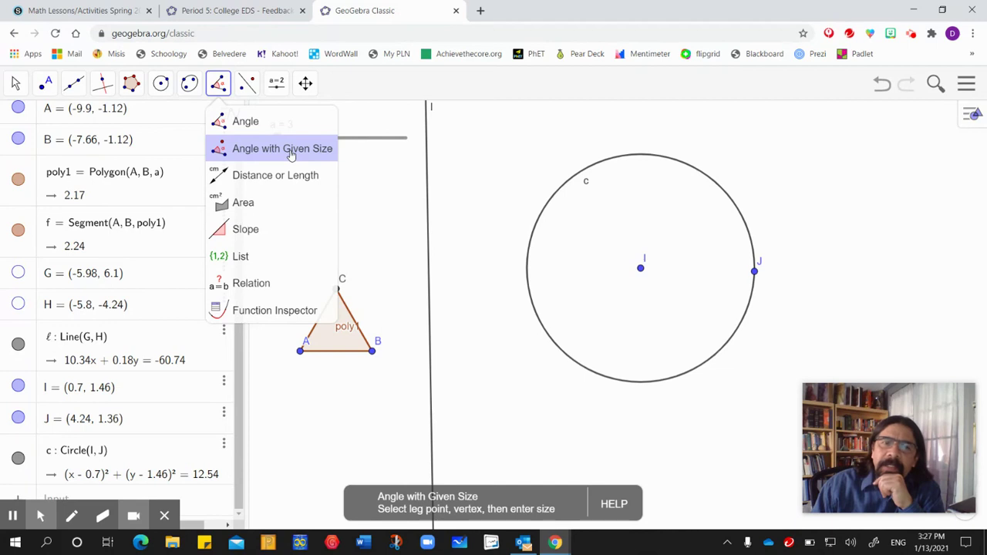
left_click(261, 151)
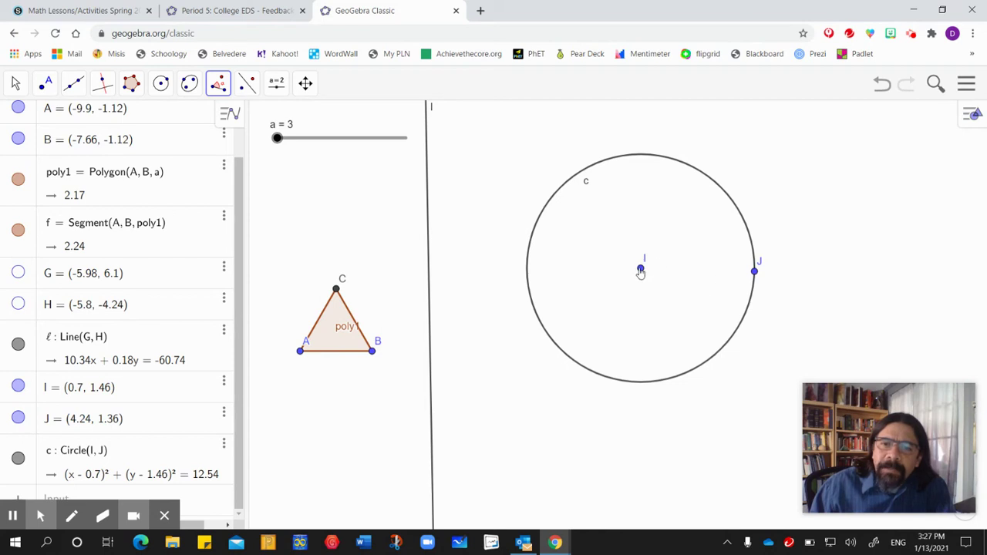
left_click(755, 275)
left_click(640, 270)
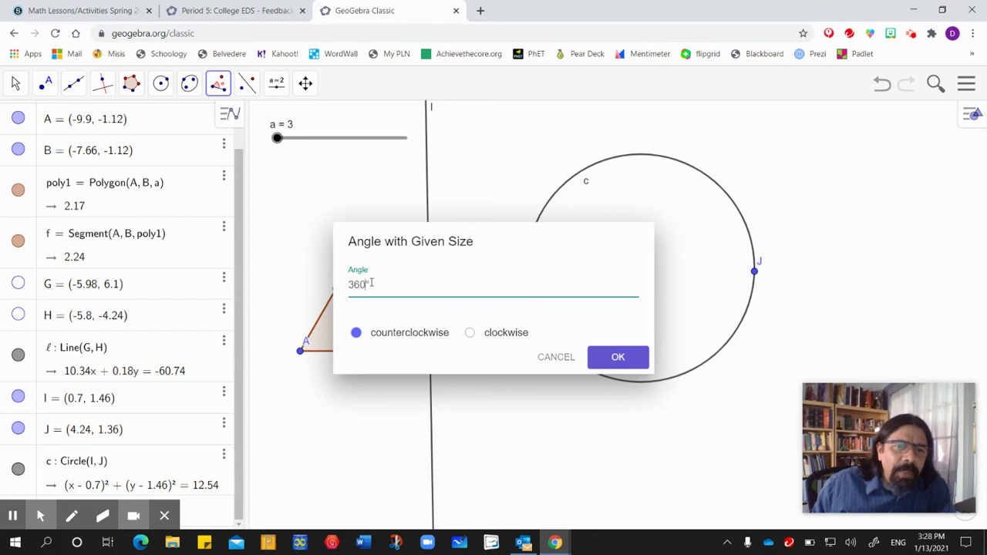
left_click(369, 284)
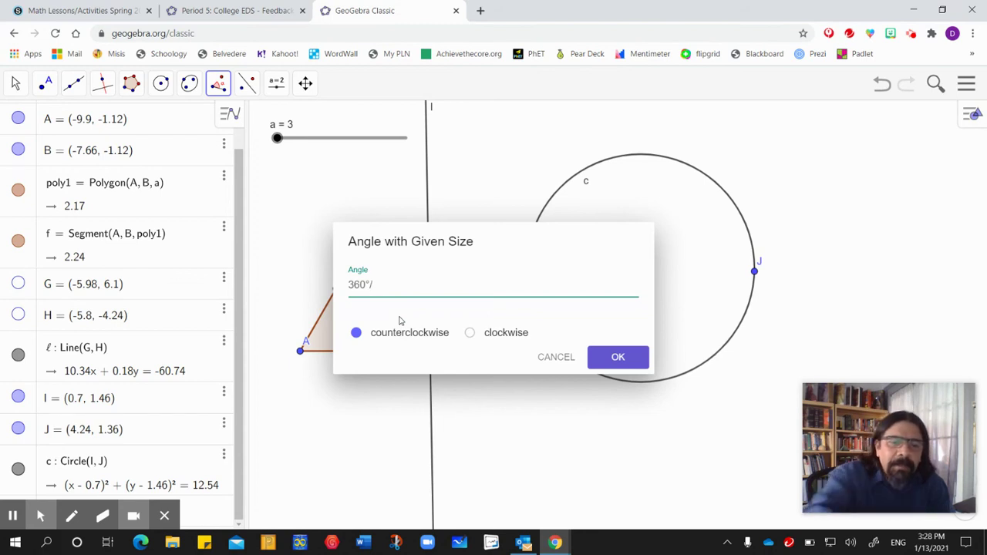
type("a")
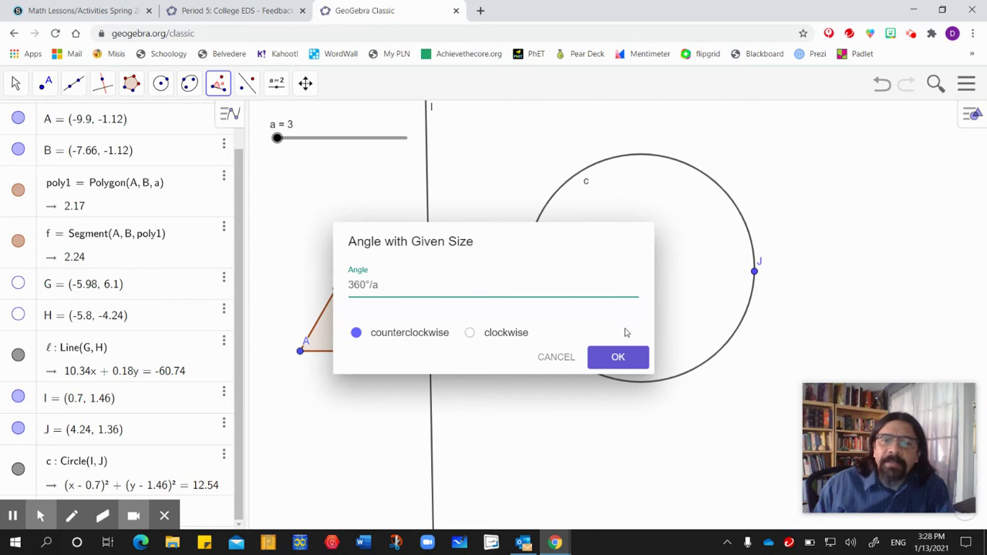
left_click(616, 357)
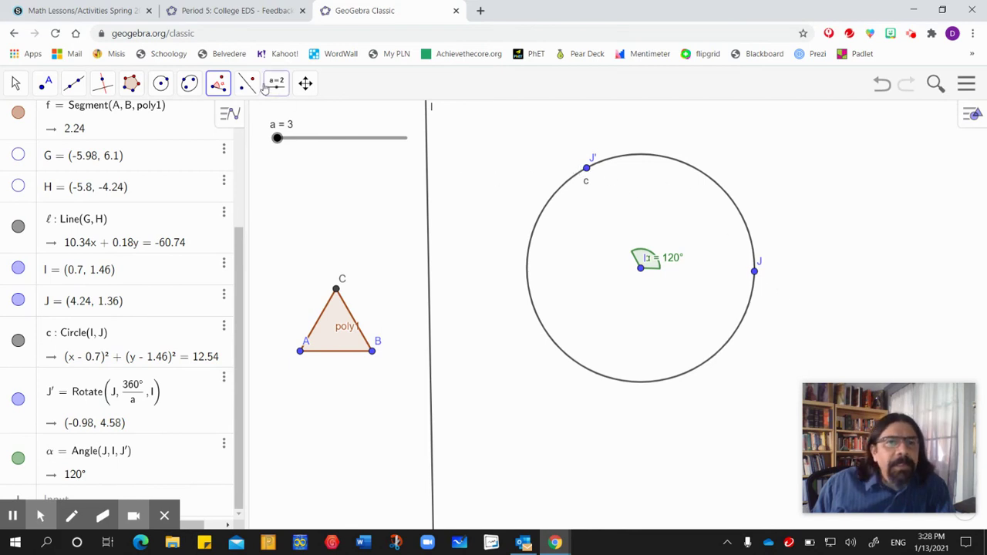
- Set slider a to 4 to test how the polygon and the circle's central angle respond
left_click(16, 83)
left_click(17, 121)
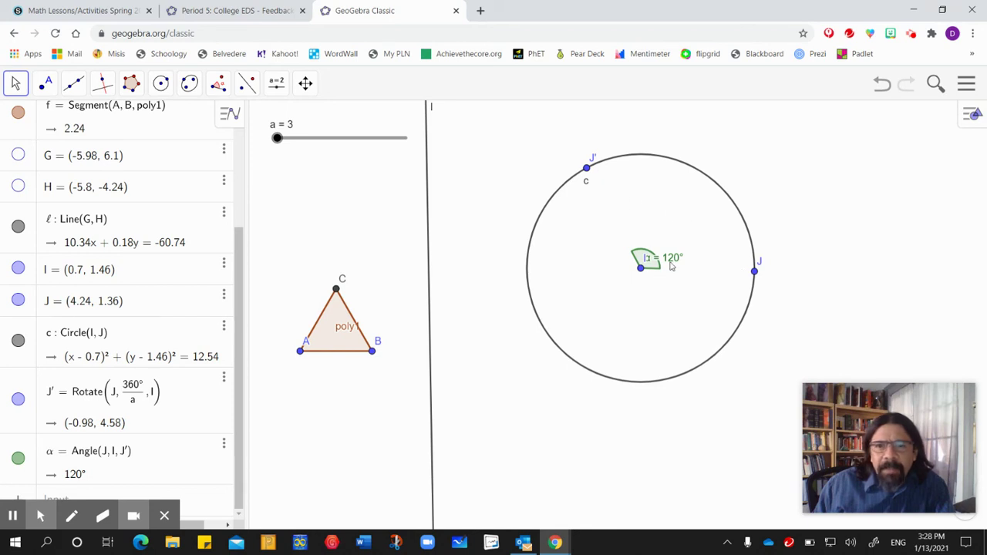
left_click_drag(277, 139, 324, 150)
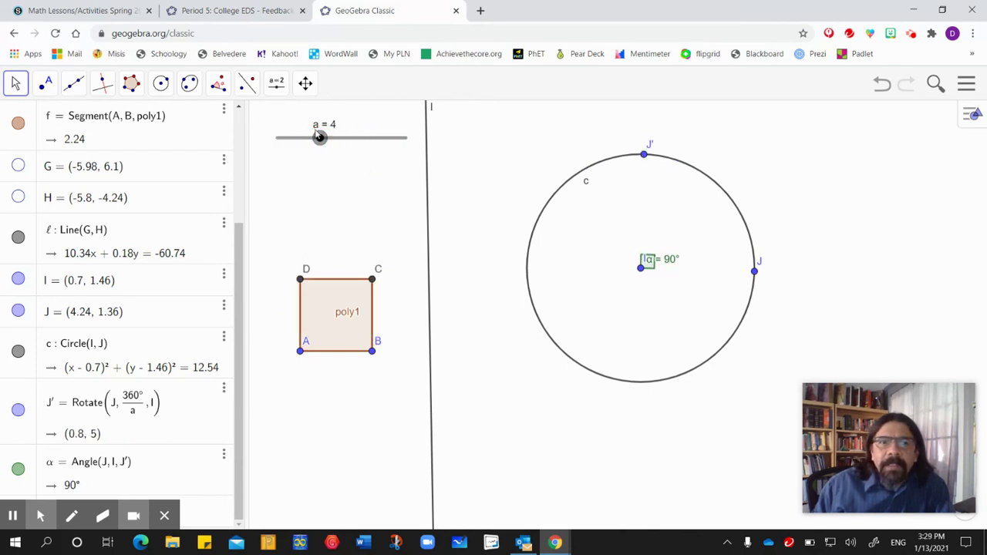
- Set slider a to 3 and construct a regular polygon from J to J' on the circle with a as its number of vertices
left_click_drag(320, 138, 272, 155)
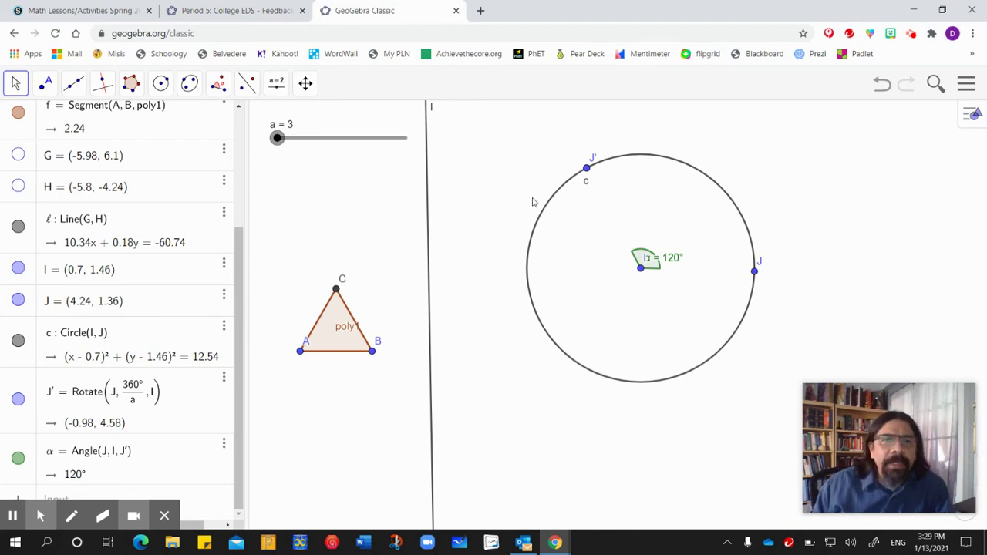
left_click(131, 83)
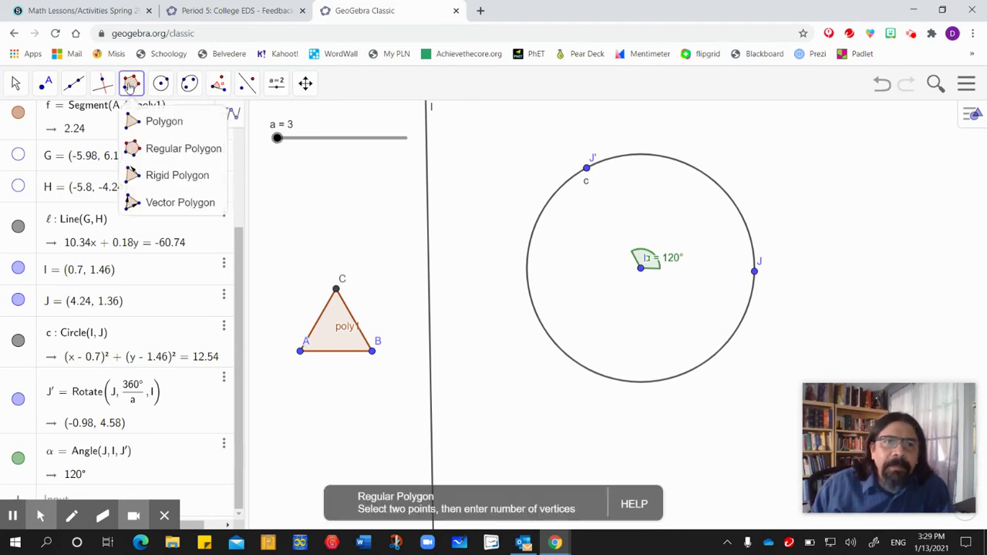
left_click(152, 149)
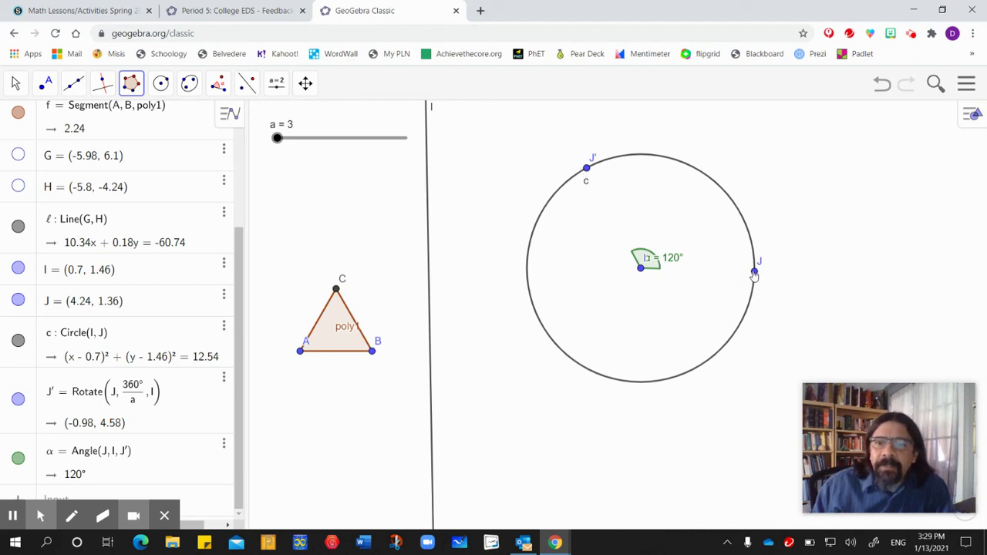
left_click(754, 272)
left_click(587, 168)
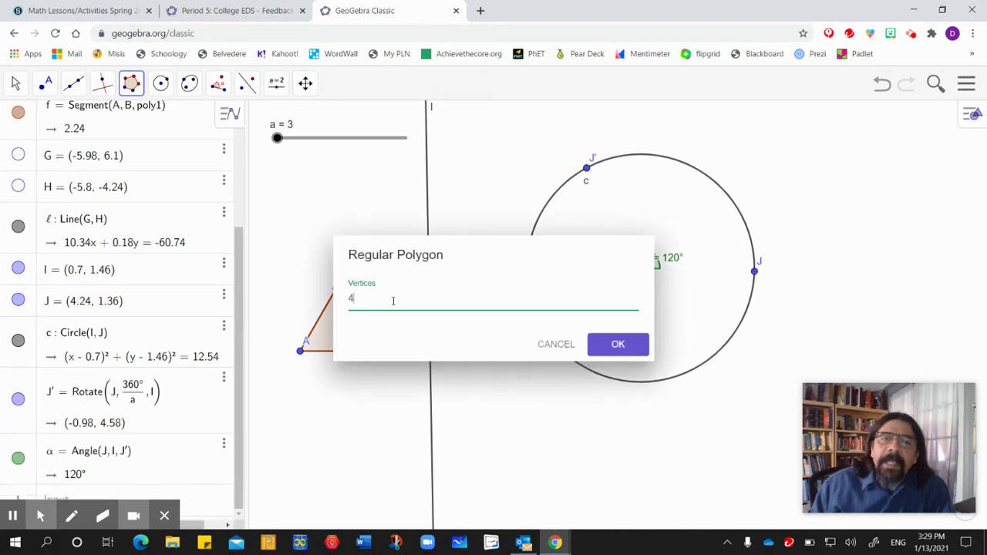
double_click(351, 299)
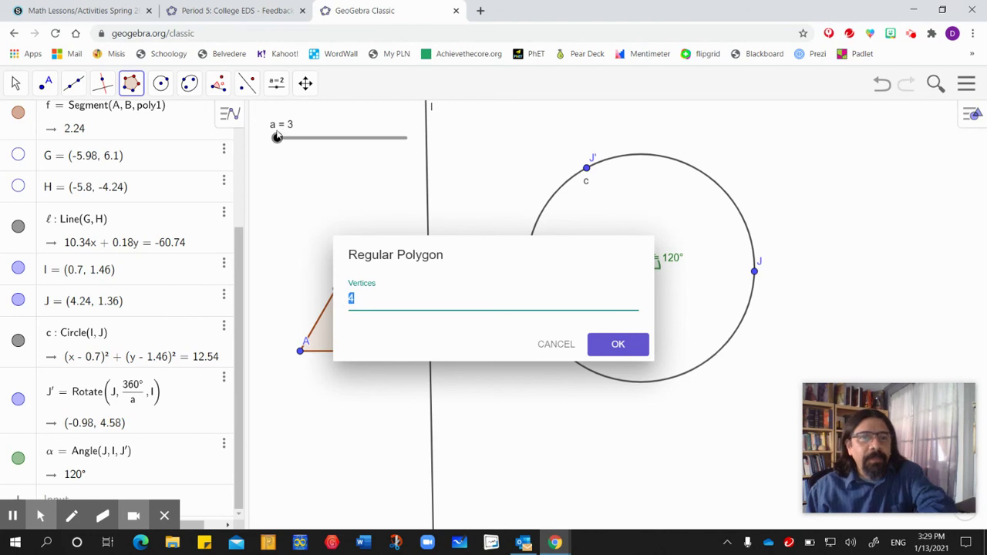
type("a")
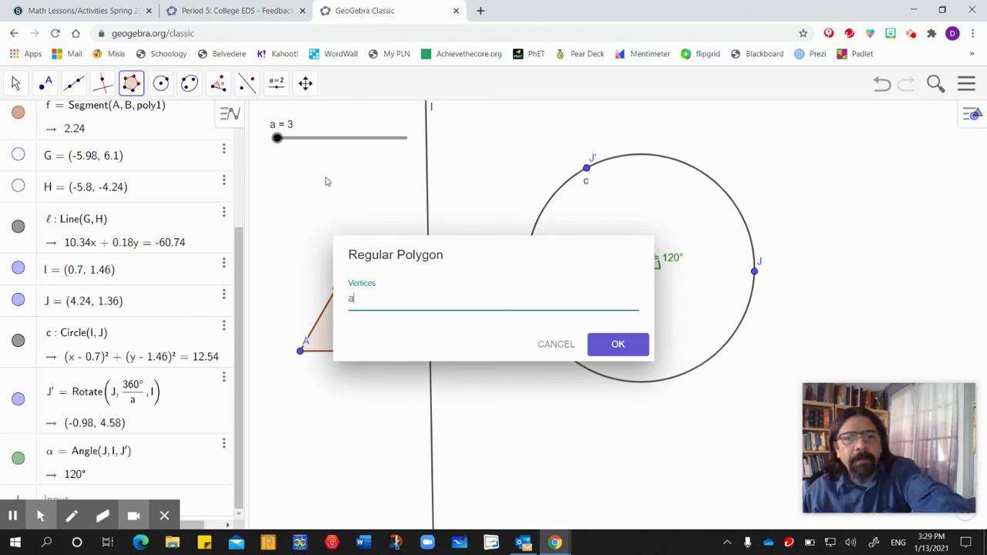
left_click(608, 345)
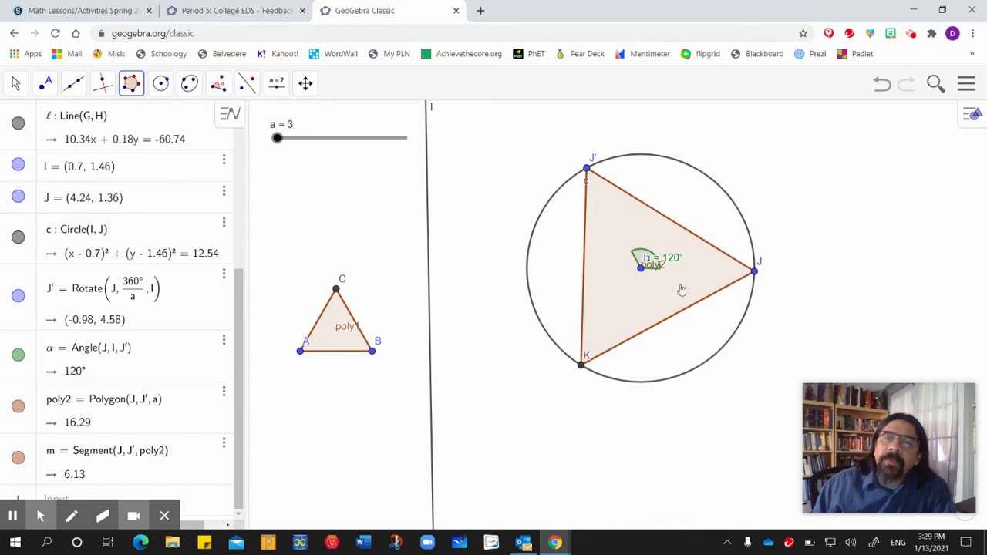
- Hide the central angle α in the circle, leaving the inscribed polygon and slider a at 3
left_click(18, 83)
left_click(29, 121)
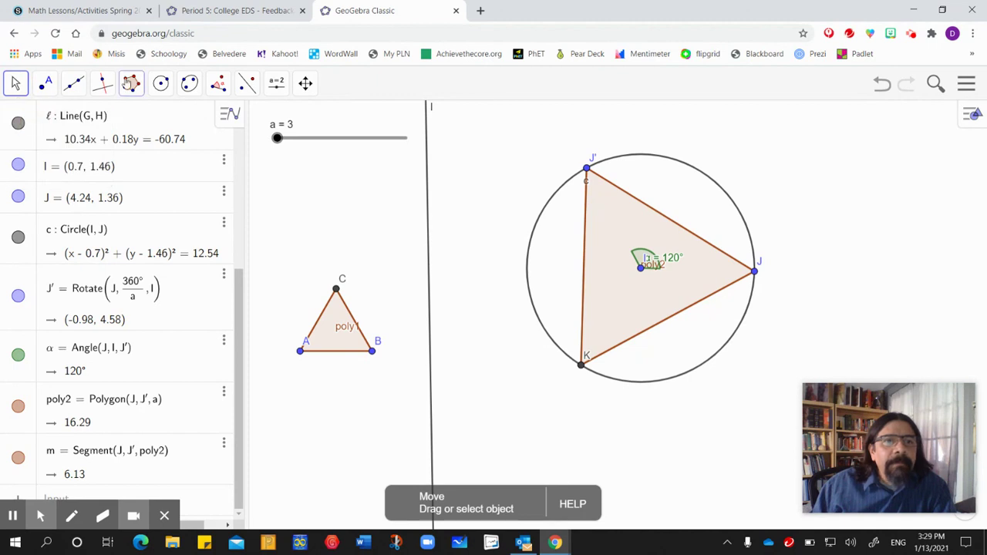
mouse_move(277, 141)
left_mouse_down()
mouse_move(402, 146)
mouse_move(285, 143)
left_mouse_up()
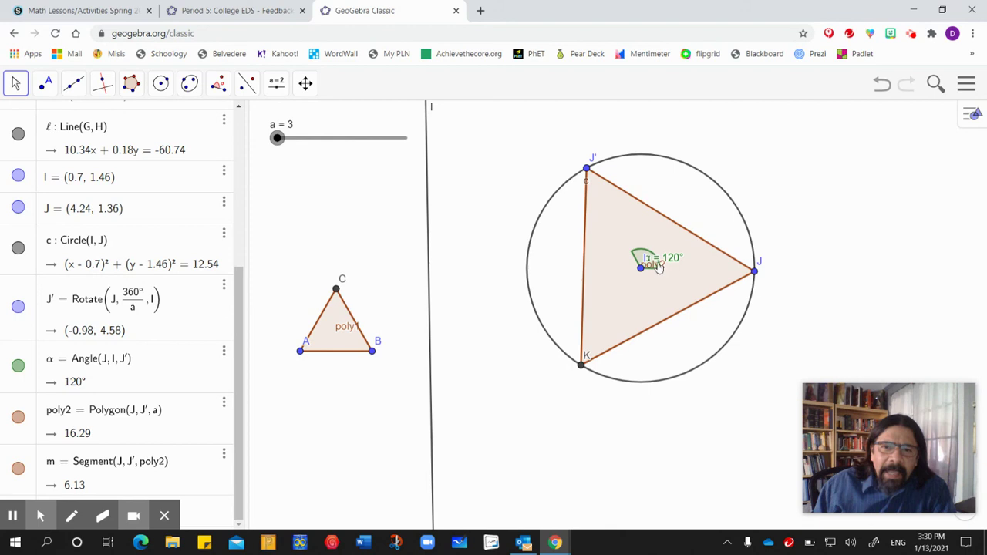
left_click(17, 367)
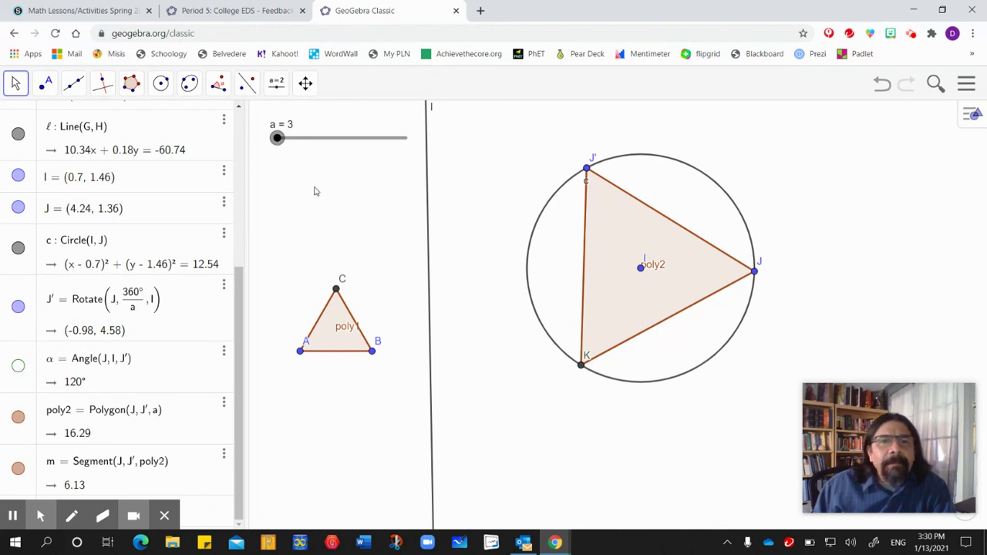
- Test the inscribed polygon against the first polygon by setting slider a to 5 and finally to 6
left_click(277, 139)
left_click_drag(277, 139, 352, 151)
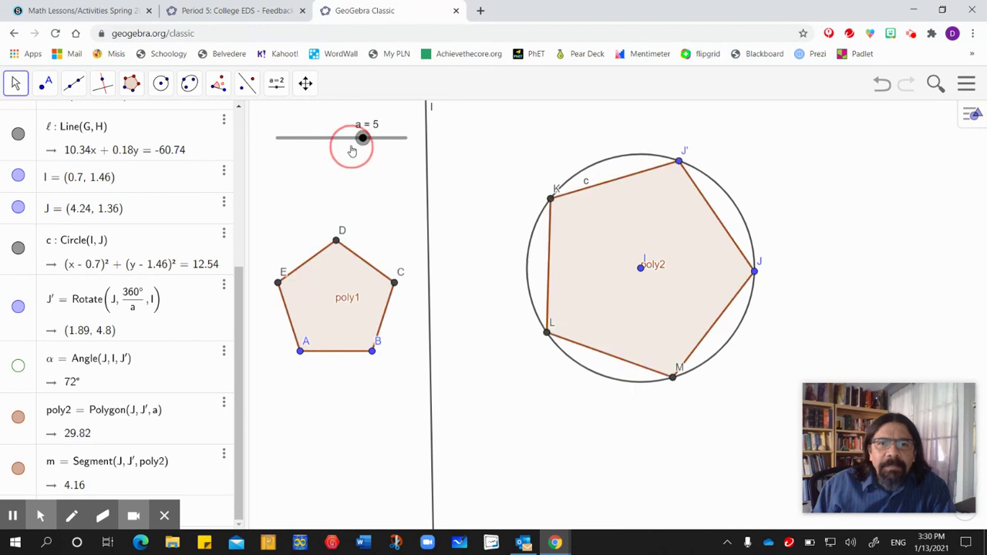
left_click(368, 143)
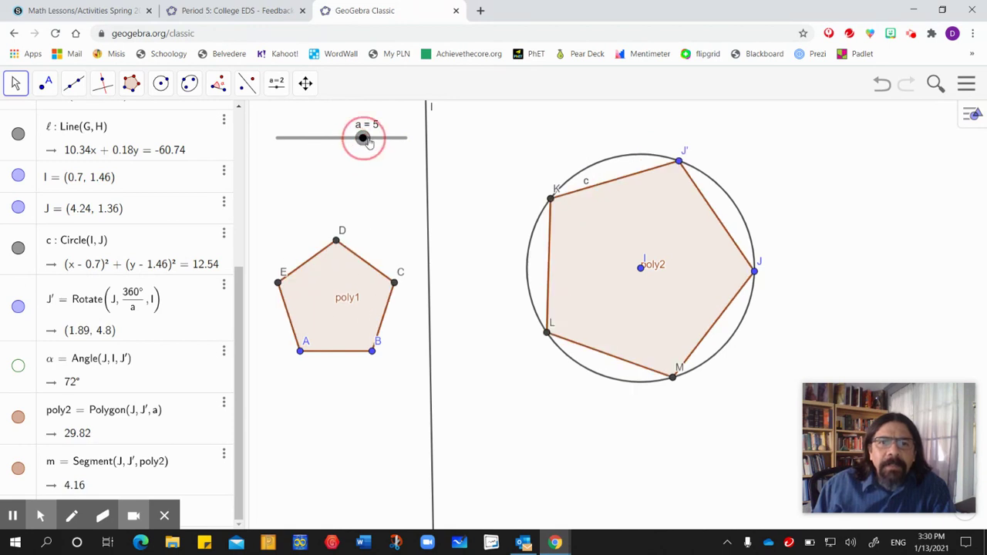
left_click_drag(368, 143, 406, 137)
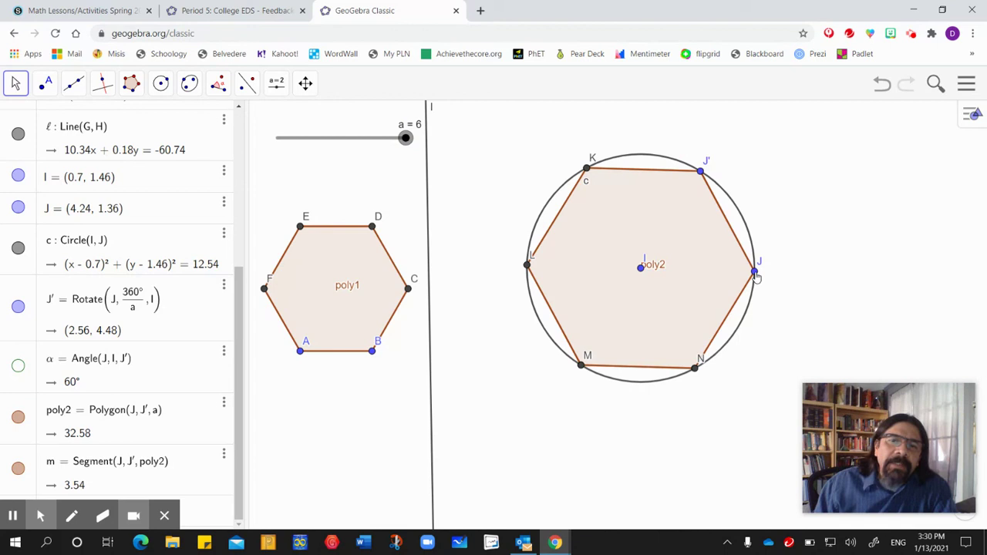
- Test resizing by moving J to about (5.38, 1.42), set slider a to 3 and finally 5, and move J in to about (4.46, 1.12)
left_click_drag(755, 278, 792, 271)
left_click_drag(405, 142, 293, 144)
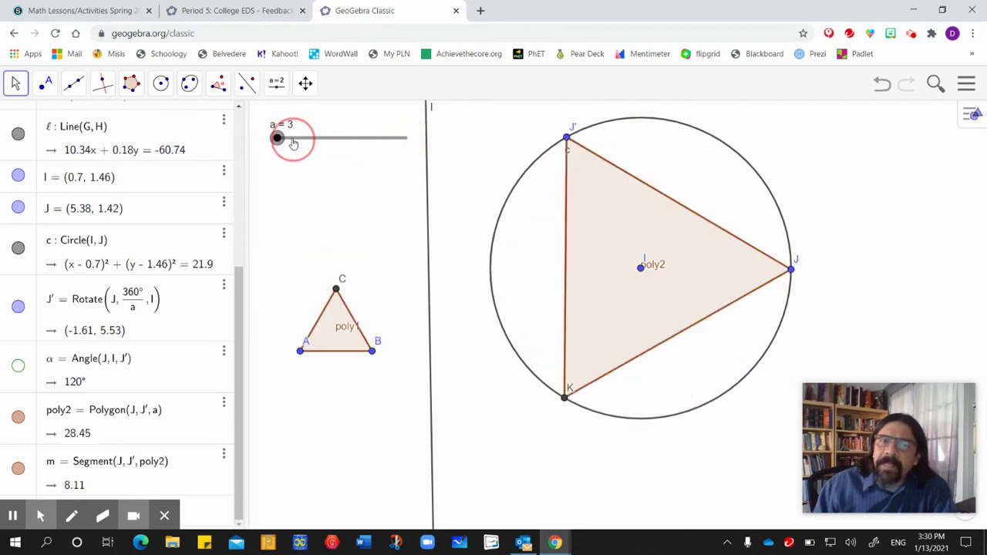
left_click_drag(293, 144, 363, 145)
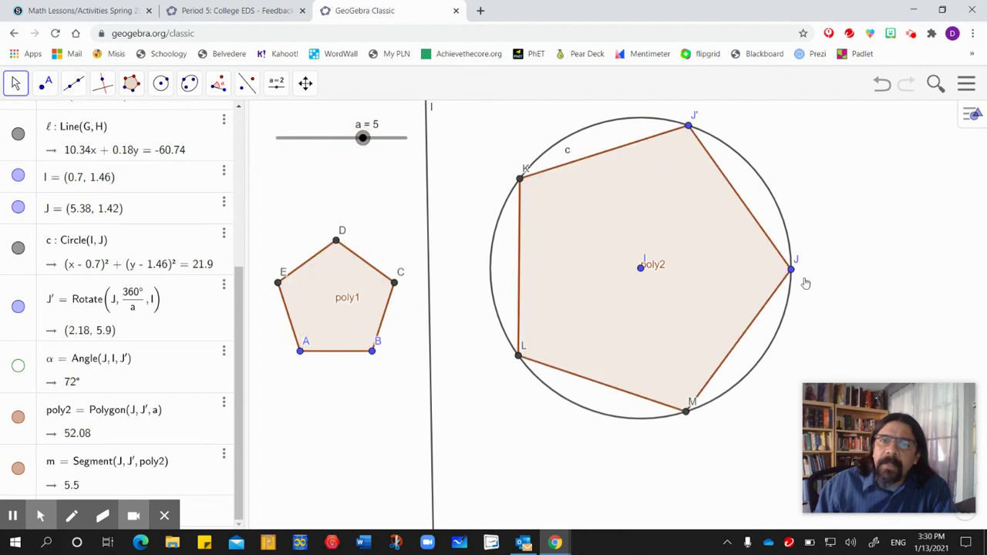
left_click_drag(792, 273, 762, 279)
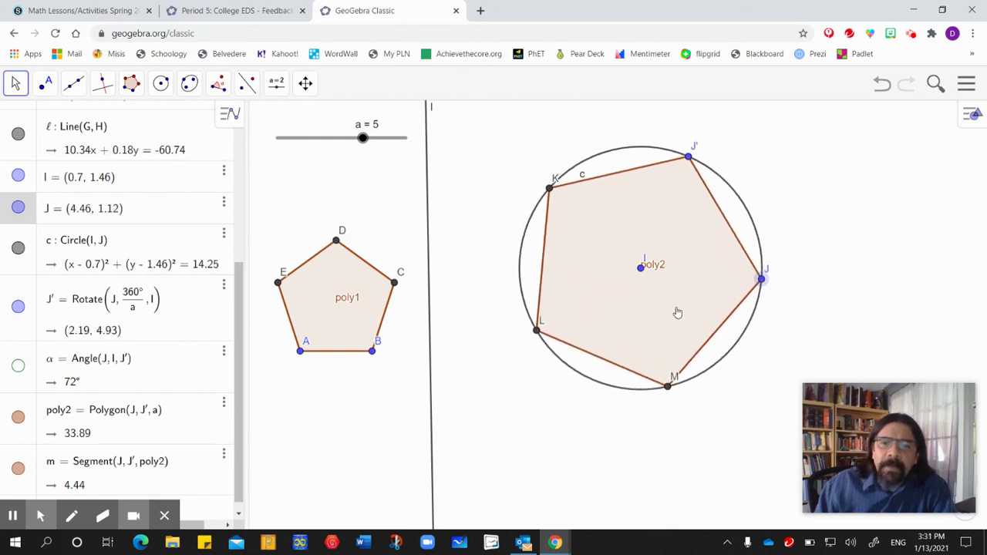